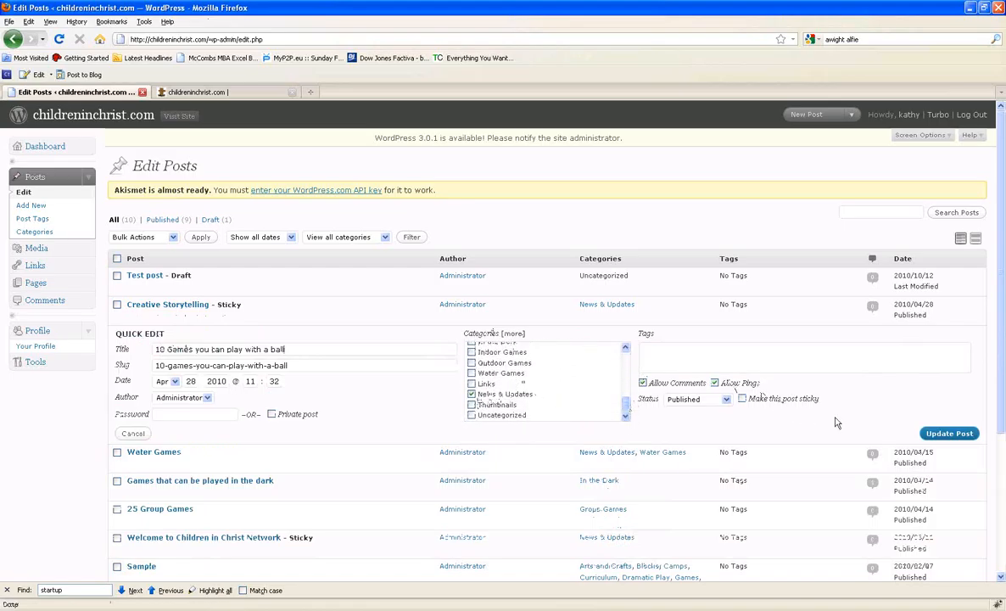
Close the quick edit without saving and view the "10 Games you can play with a ball" post on the live site
{"action": "left_click", "coordinate": [133, 433]}
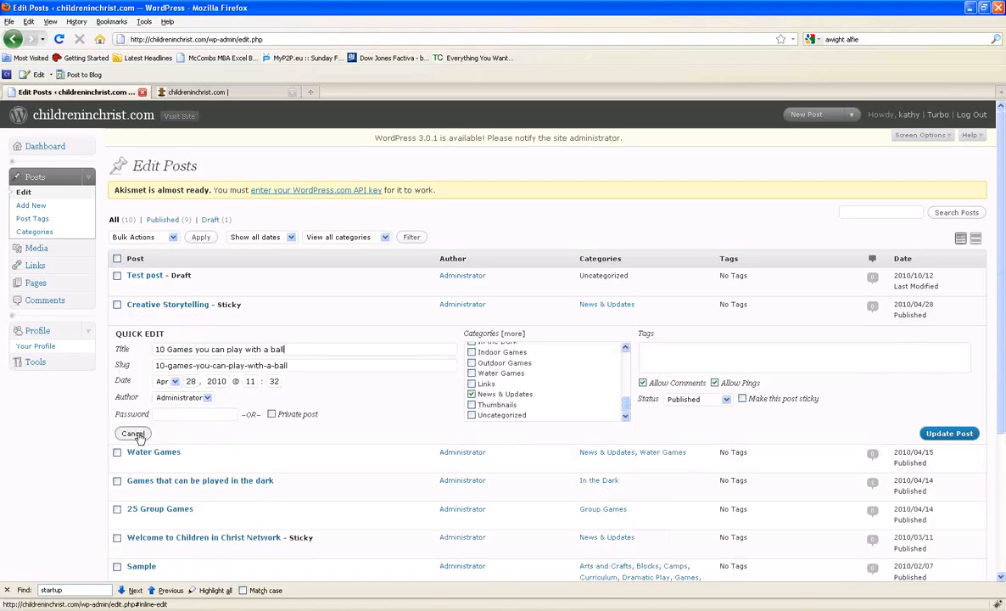
{"action": "left_click", "coordinate": [180, 93]}
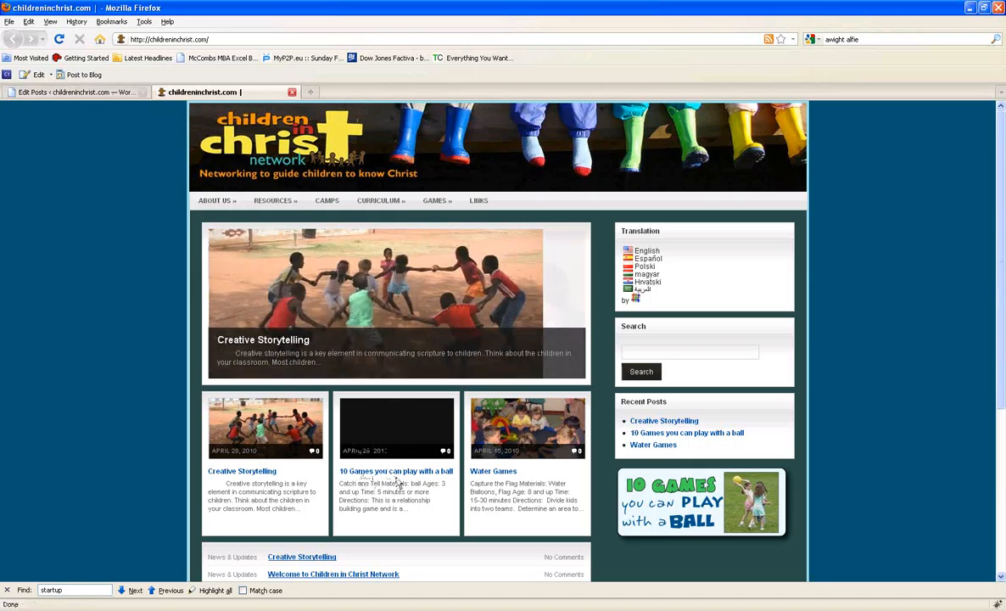
{"action": "left_click", "coordinate": [396, 473]}
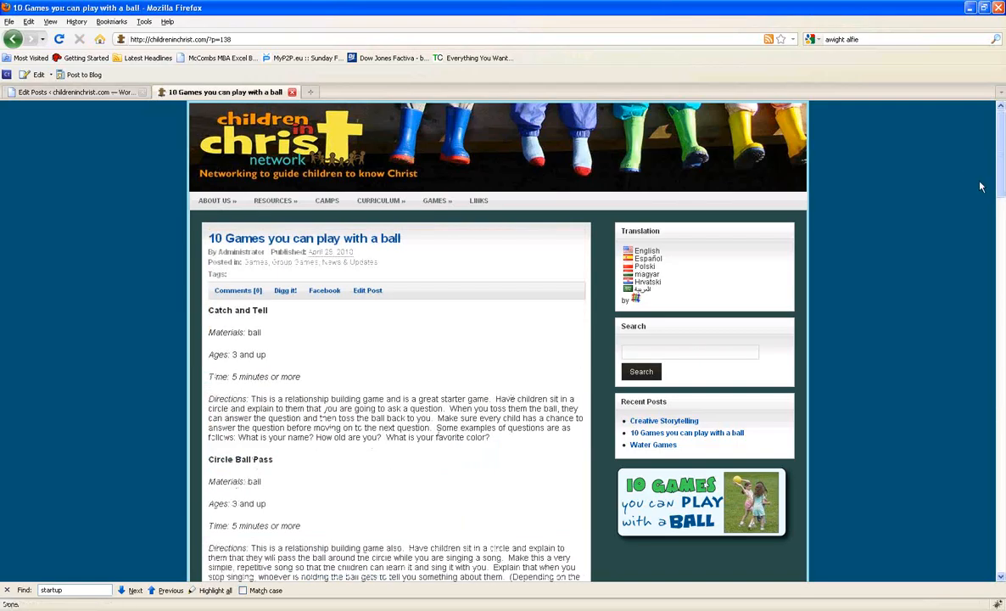
{"action": "mouse_move", "coordinate": [1002, 185]}
{"action": "left_mouse_down"}
{"action": "mouse_move", "coordinate": [1003, 384]}
{"action": "mouse_move", "coordinate": [995, 176]}
{"action": "left_mouse_up"}
Open the "10 Games you can play with a ball" post in the full WordPress editor and enlarge its content box
{"action": "left_click", "coordinate": [77, 92]}
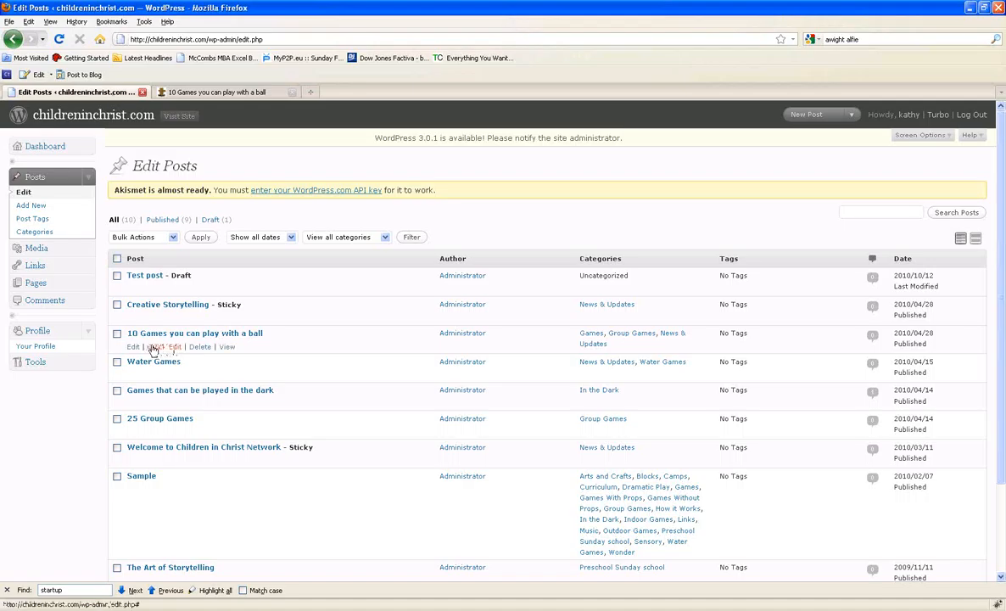
{"action": "left_click", "coordinate": [133, 347]}
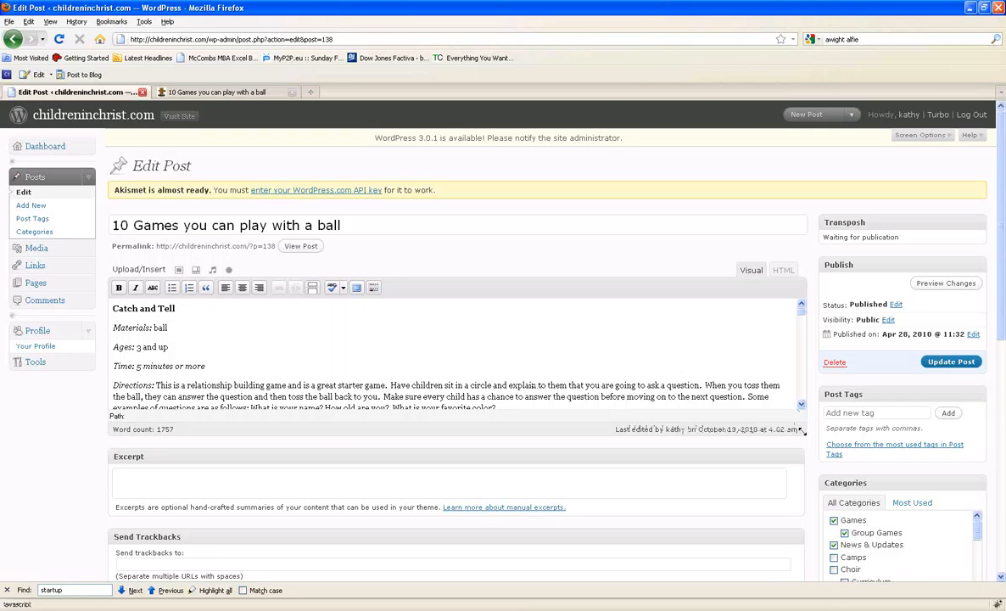
{"action": "left_click_drag", "start_coordinate": [801, 431], "coordinate": [808, 566]}
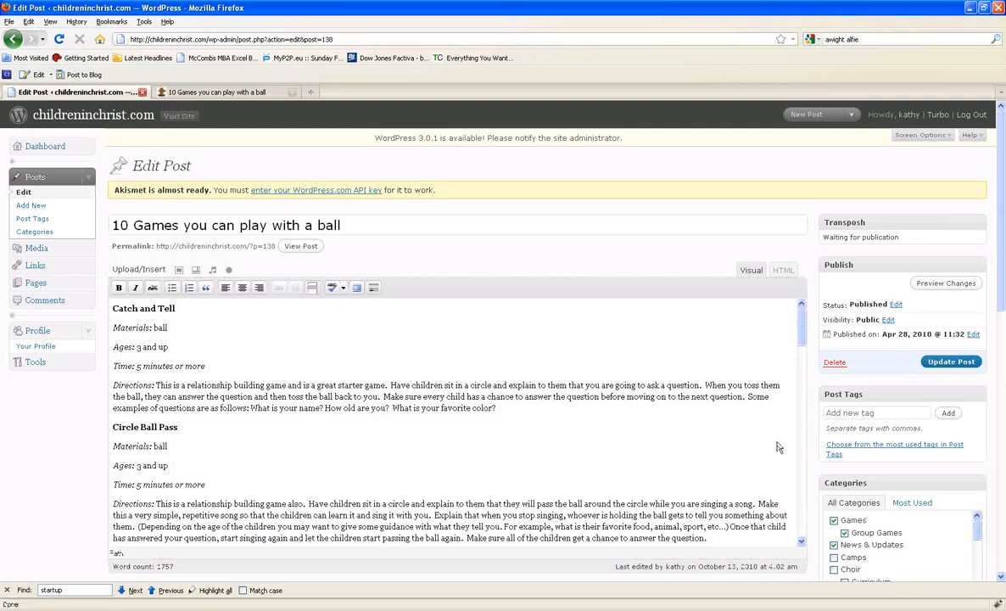
{"action": "mouse_move", "coordinate": [804, 320]}
{"action": "left_mouse_down"}
{"action": "mouse_move", "coordinate": [806, 441]}
{"action": "mouse_move", "coordinate": [795, 314]}
{"action": "left_mouse_up"}
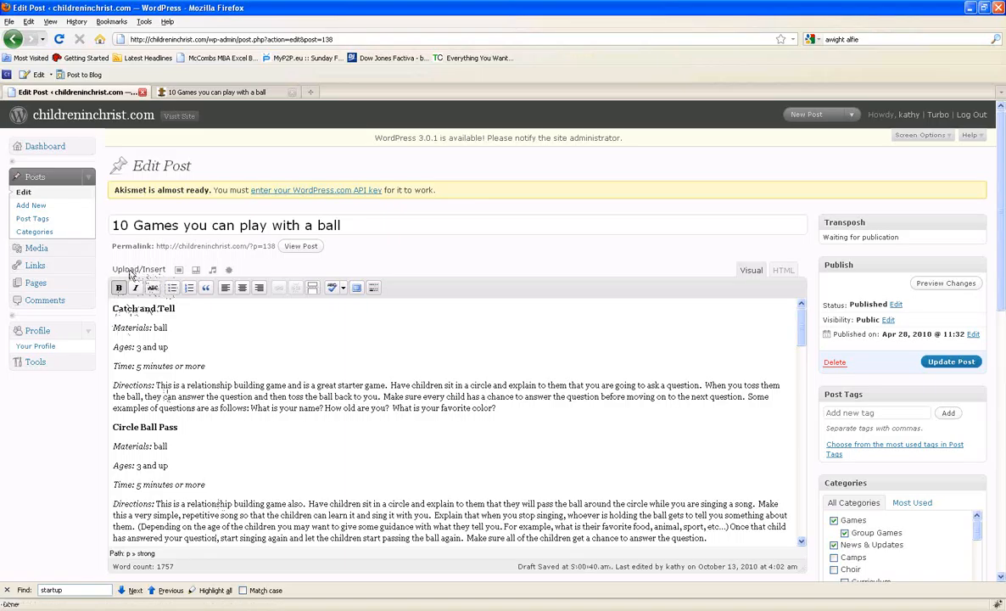
Upload the Sri Lanka 2 053 photo and insert it centered at medium size above the post text, titled "Kids holding hands"
{"action": "left_click", "coordinate": [178, 272]}
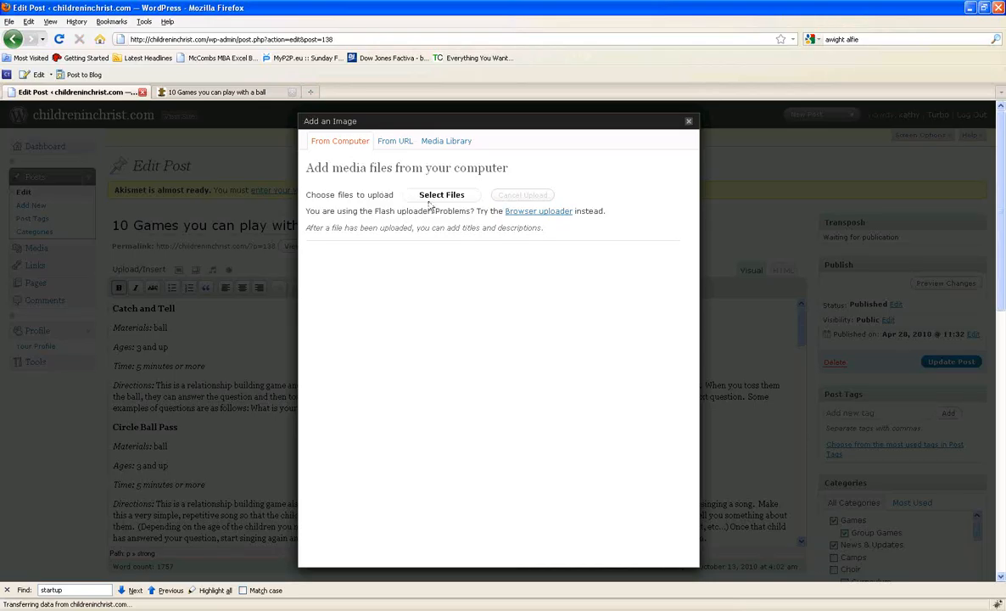
{"action": "left_click", "coordinate": [431, 196]}
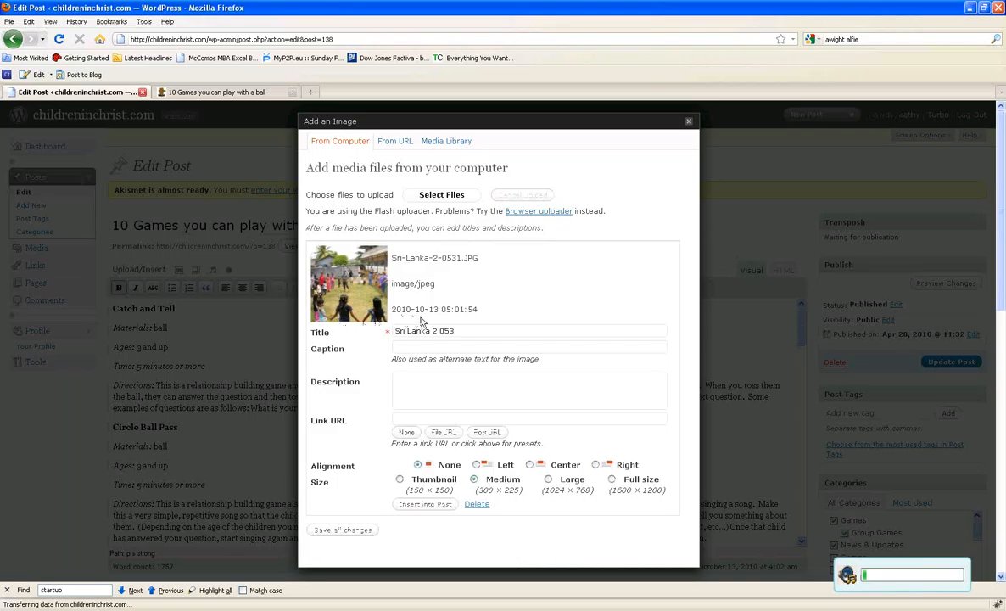
{"action": "left_click_drag", "start_coordinate": [463, 330], "coordinate": [319, 330]}
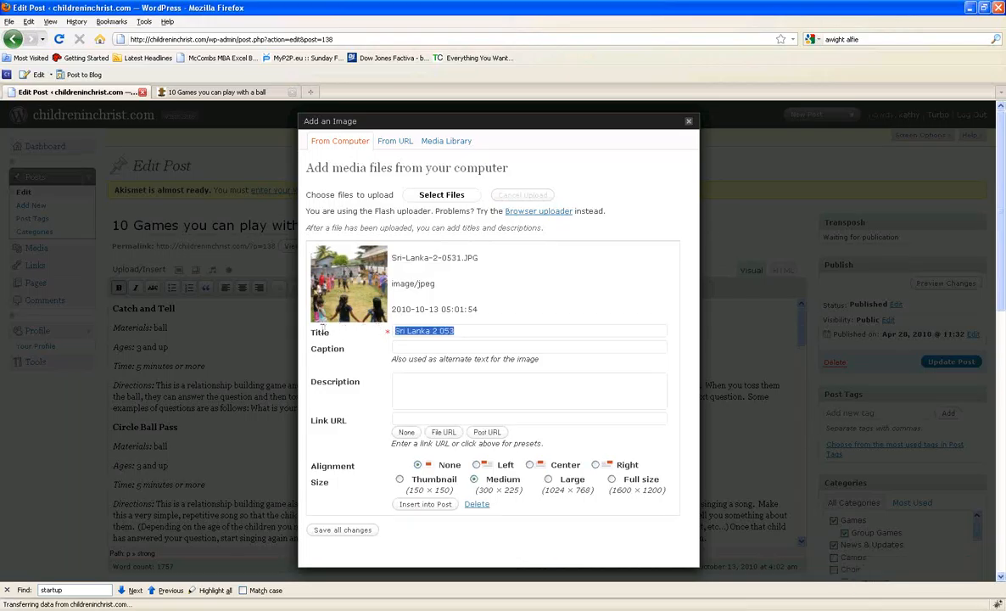
{"action": "type", "text": "ids holding ha"}
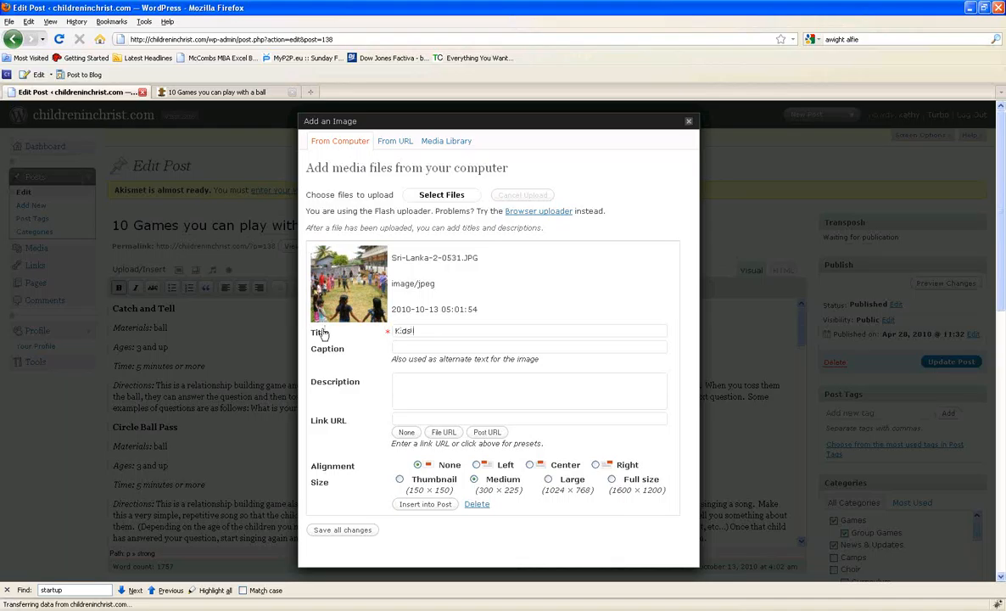
{"action": "type", "text": "nds"}
{"action": "left_click", "coordinate": [529, 466]}
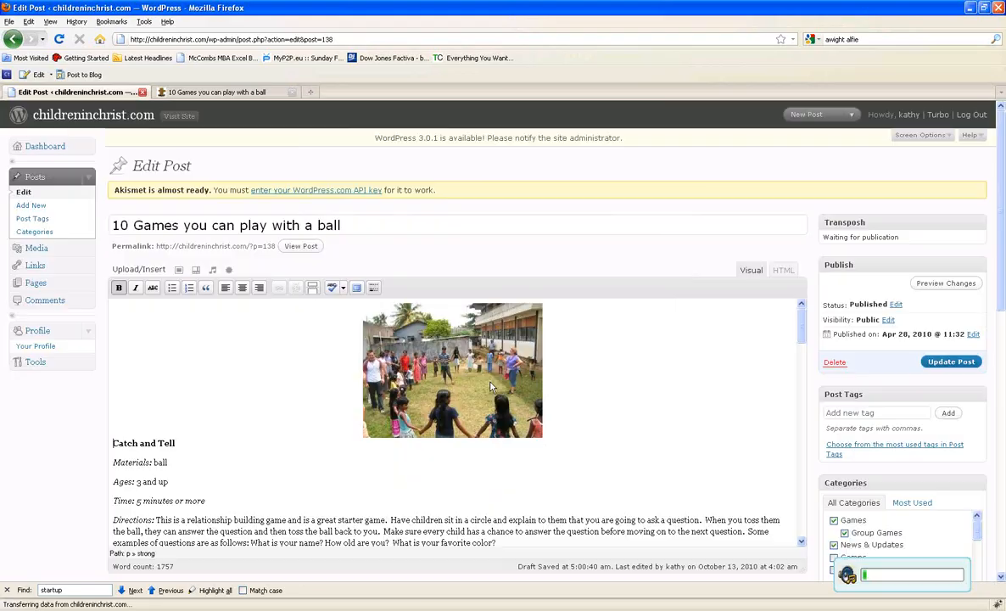
Open the advanced settings of the photo inserted in the post
{"action": "left_click", "coordinate": [490, 387]}
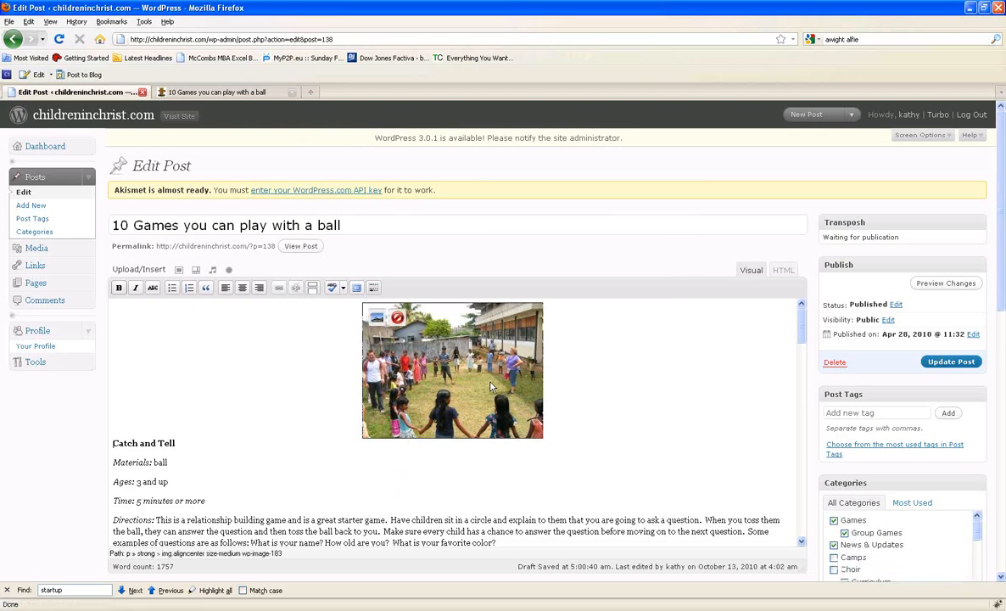
{"action": "left_click", "coordinate": [386, 325]}
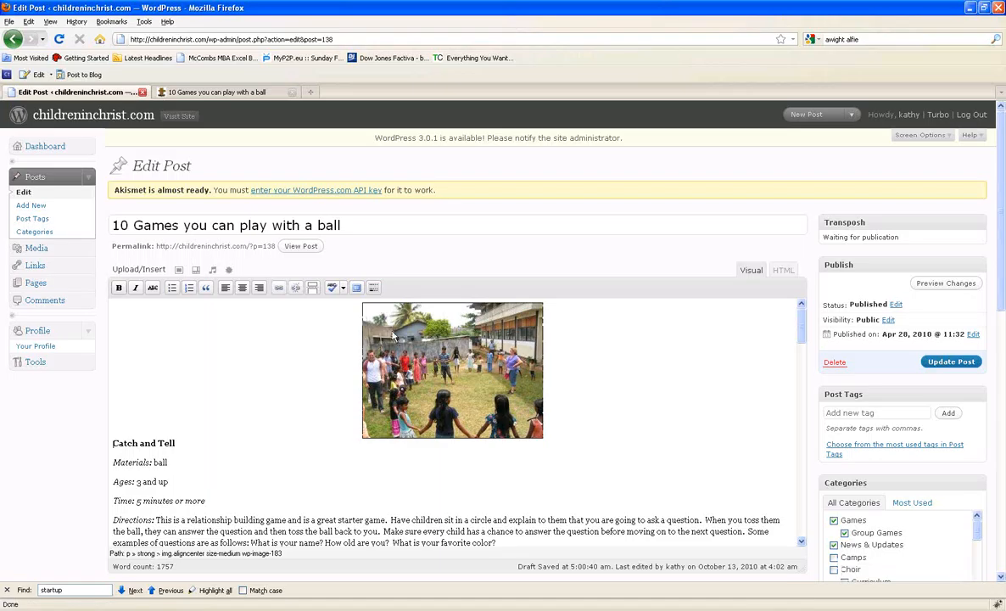
{"action": "left_click", "coordinate": [374, 321]}
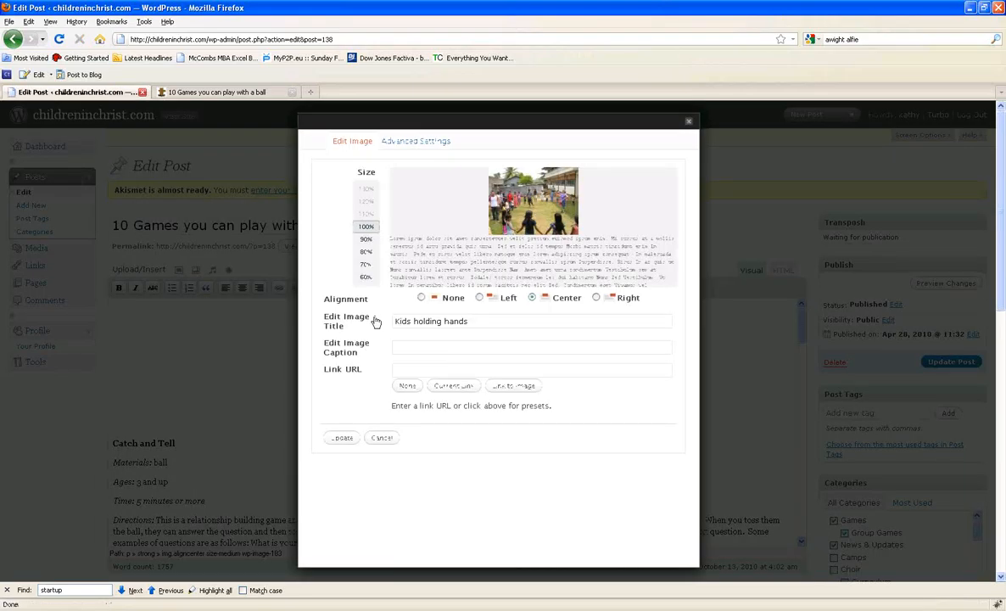
{"action": "left_click", "coordinate": [424, 149]}
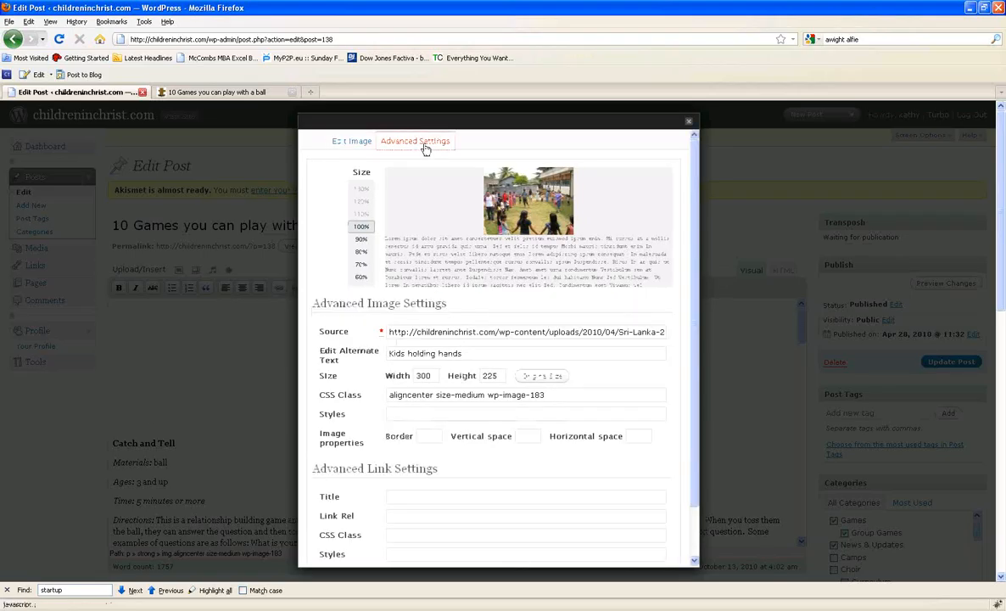
{"action": "left_click", "coordinate": [357, 144]}
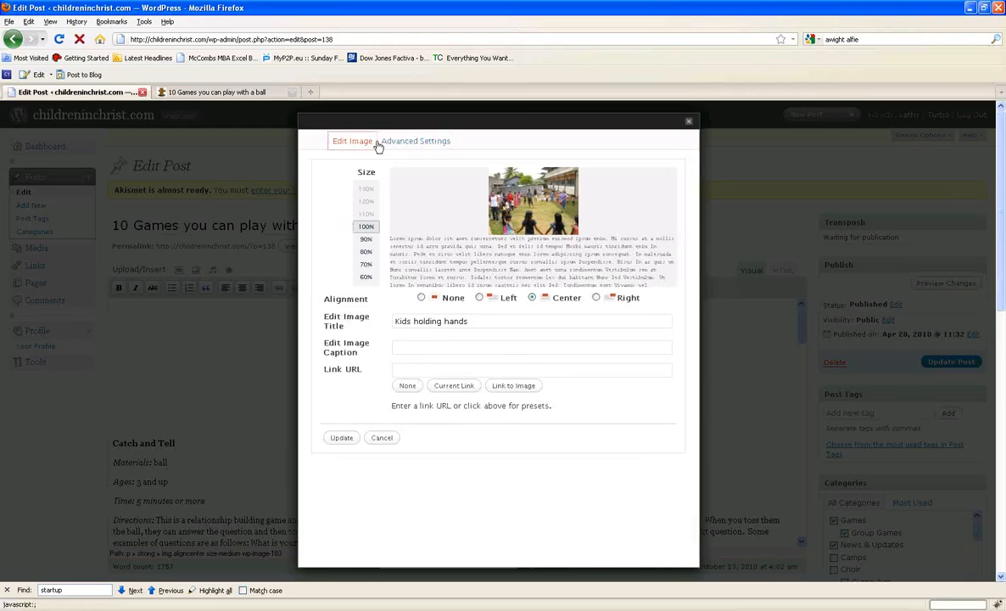
{"action": "left_click", "coordinate": [387, 141]}
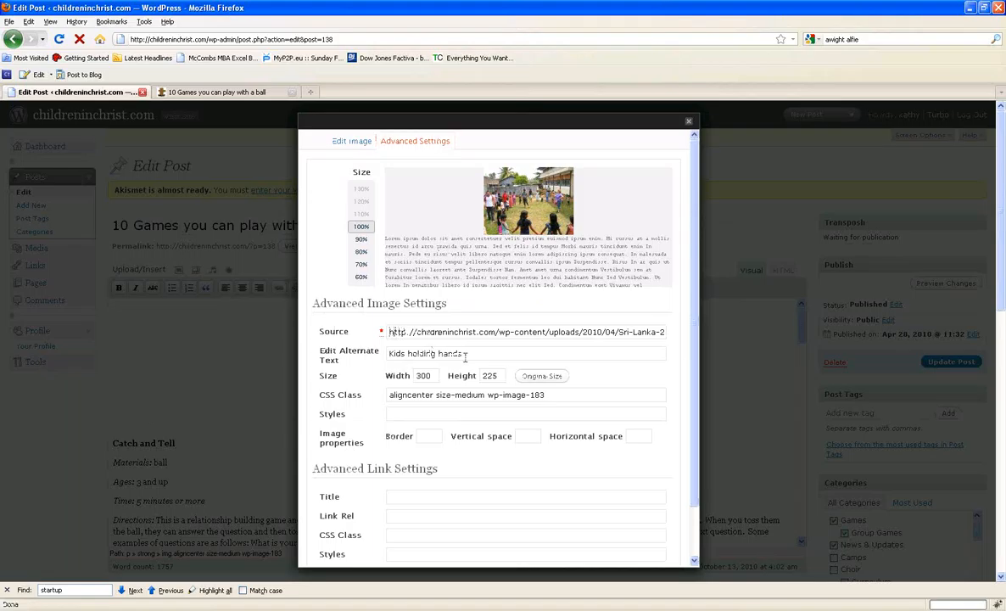
Copy the photo's full source URL and close the image settings without saving changes
{"action": "right_click", "coordinate": [462, 333]}
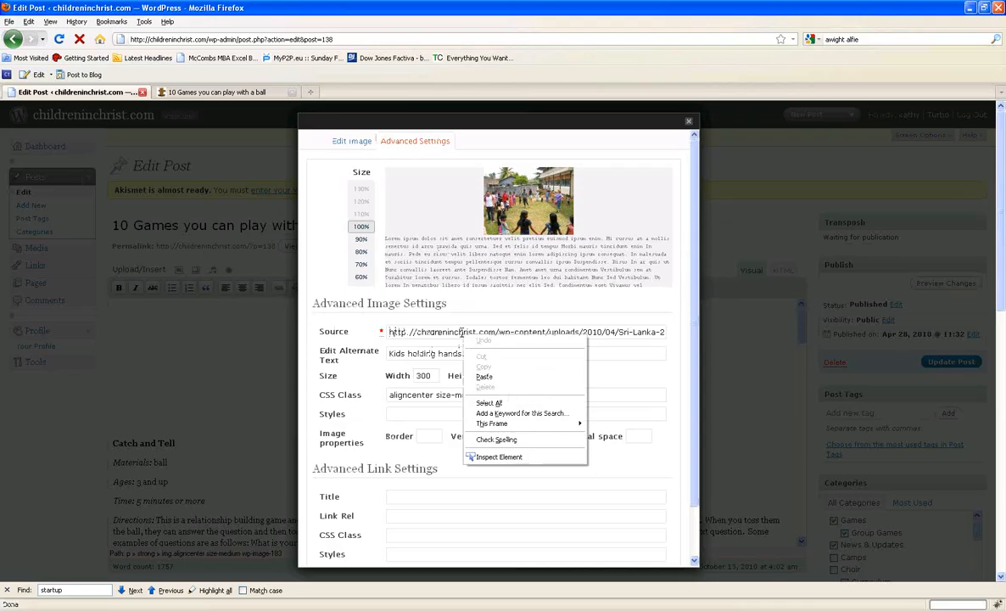
{"action": "left_click", "coordinate": [489, 403]}
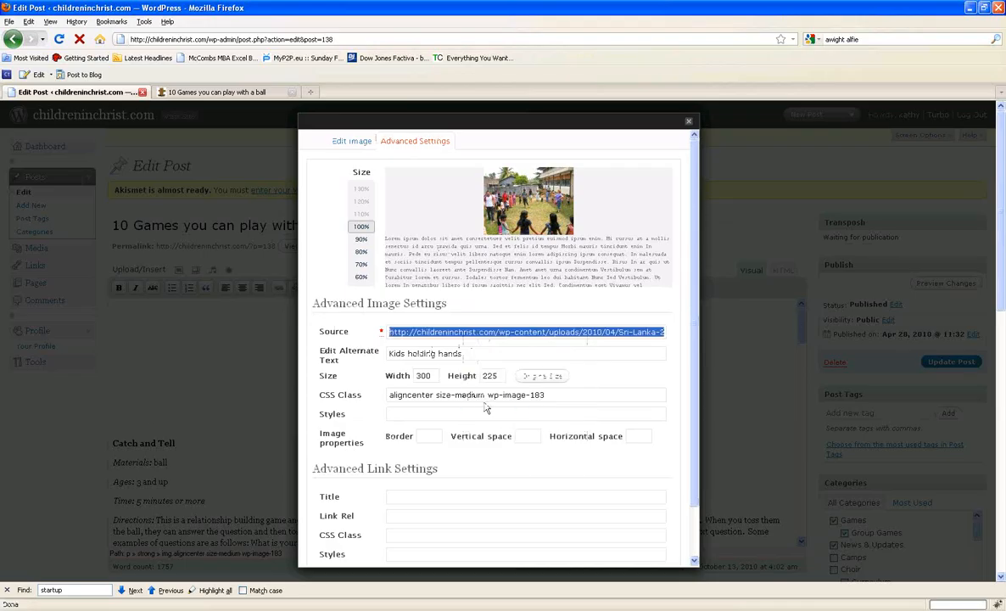
{"action": "key", "text": "Home"}
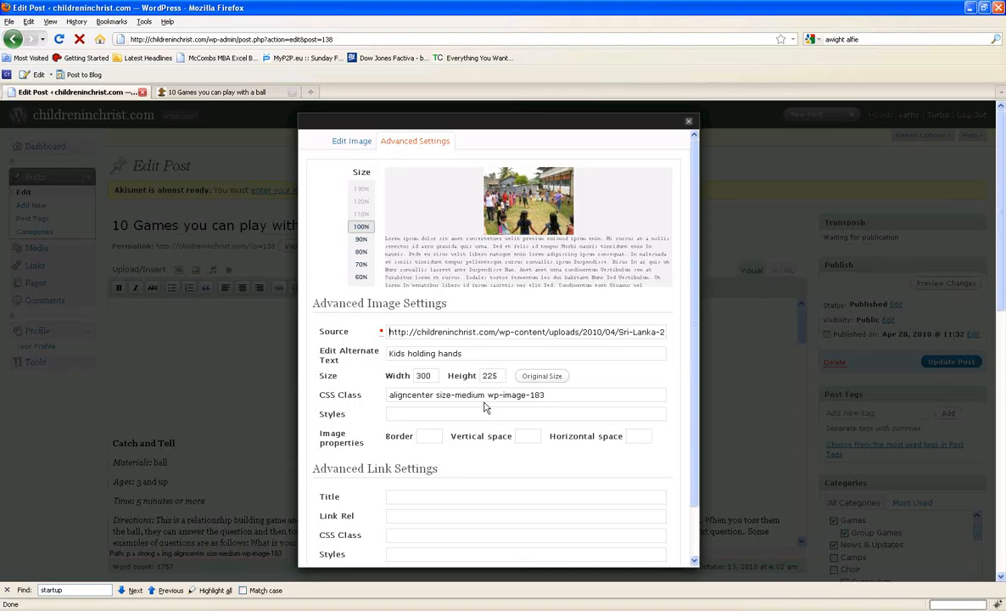
{"action": "key", "text": "ctrl+shift+Right"}
{"action": "key", "text": "ctrl+shift+Right"}
{"action": "key", "text": "ctrl+shift+Right"}
{"action": "key", "text": "ctrl+shift+Right"}
{"action": "key", "text": "ctrl+shift+Right"}
{"action": "key", "text": "ctrl+shift+Right"}
{"action": "key", "text": "ctrl+shift+Right"}
{"action": "key", "text": "ctrl+shift+Right"}
{"action": "key", "text": "ctrl+shift+Right"}
{"action": "key", "text": "ctrl+shift+Right"}
{"action": "key", "text": "ctrl+shift+Right"}
{"action": "key", "text": "ctrl+shift+Right"}
{"action": "key", "text": "ctrl+shift+Right"}
{"action": "key", "text": "ctrl+shift+Right"}
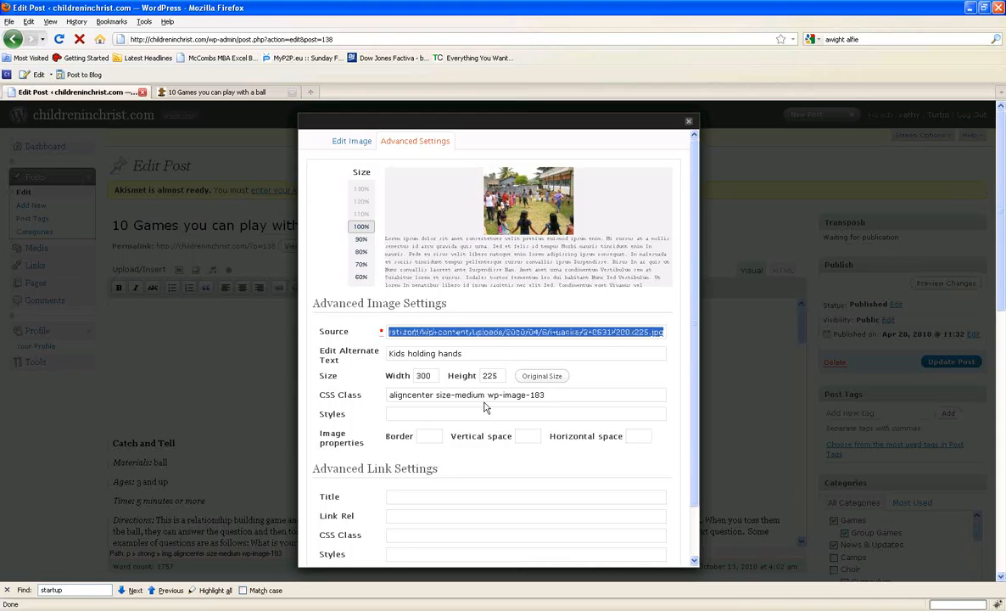
{"action": "right_click", "coordinate": [617, 336]}
{"action": "left_click", "coordinate": [638, 370]}
{"action": "scroll", "coordinate": [638, 357], "scroll_direction": "down", "scroll_amount": 1}
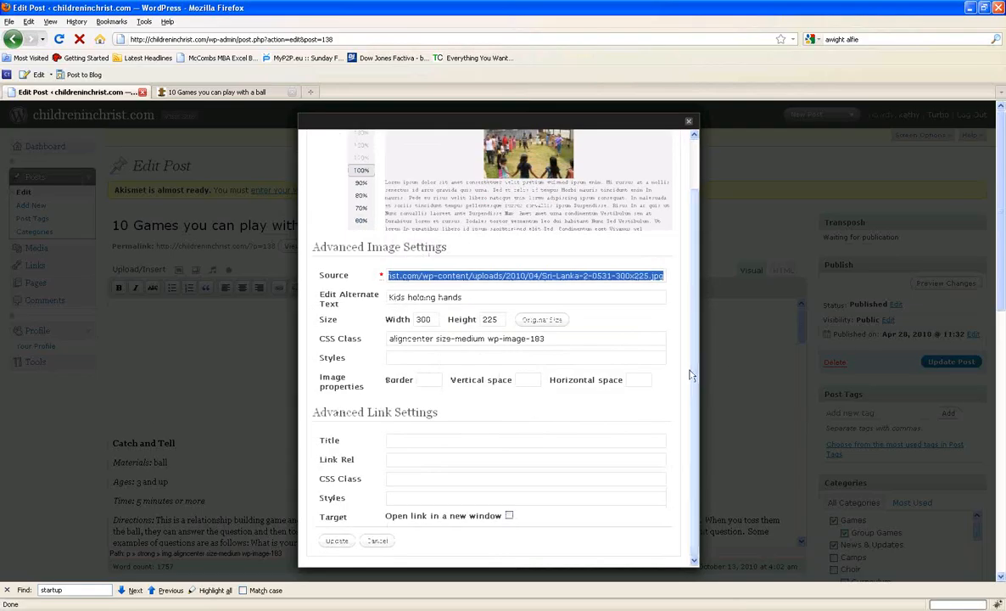
{"action": "left_click", "coordinate": [378, 540]}
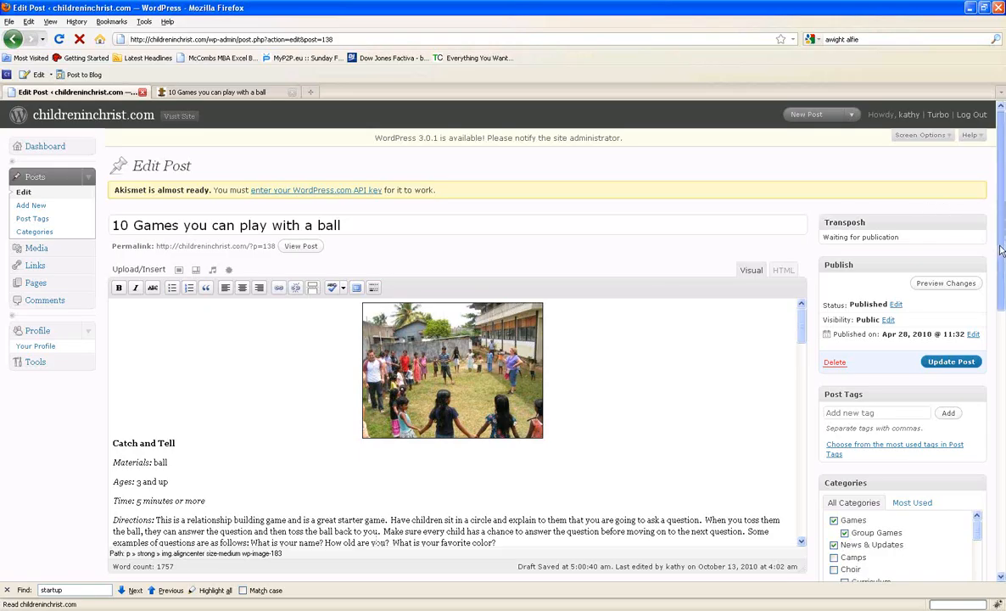
{"action": "left_click_drag", "start_coordinate": [1001, 248], "coordinate": [1004, 467]}
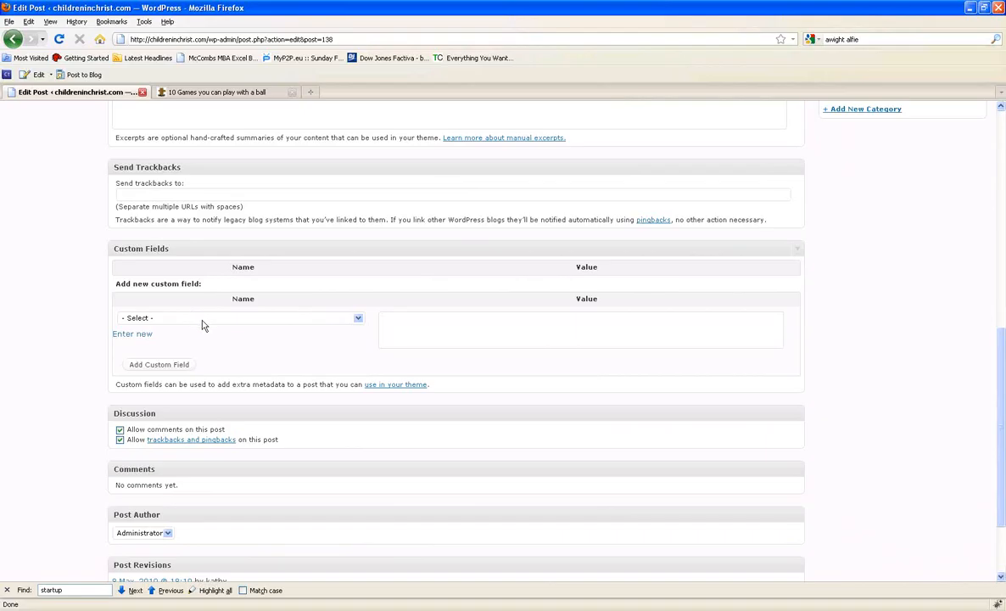
{"action": "left_click", "coordinate": [203, 320]}
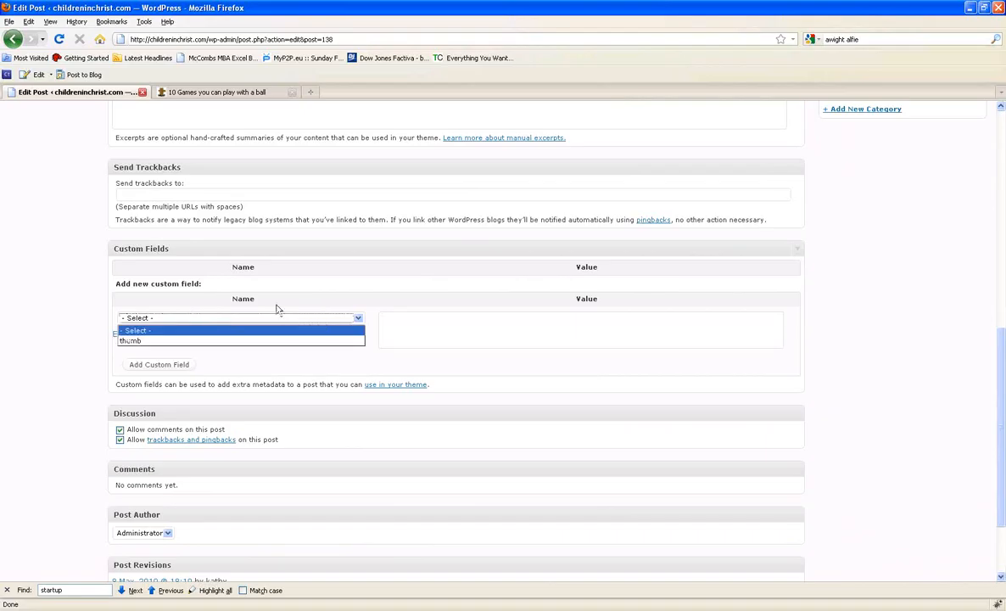
{"action": "left_click", "coordinate": [258, 341]}
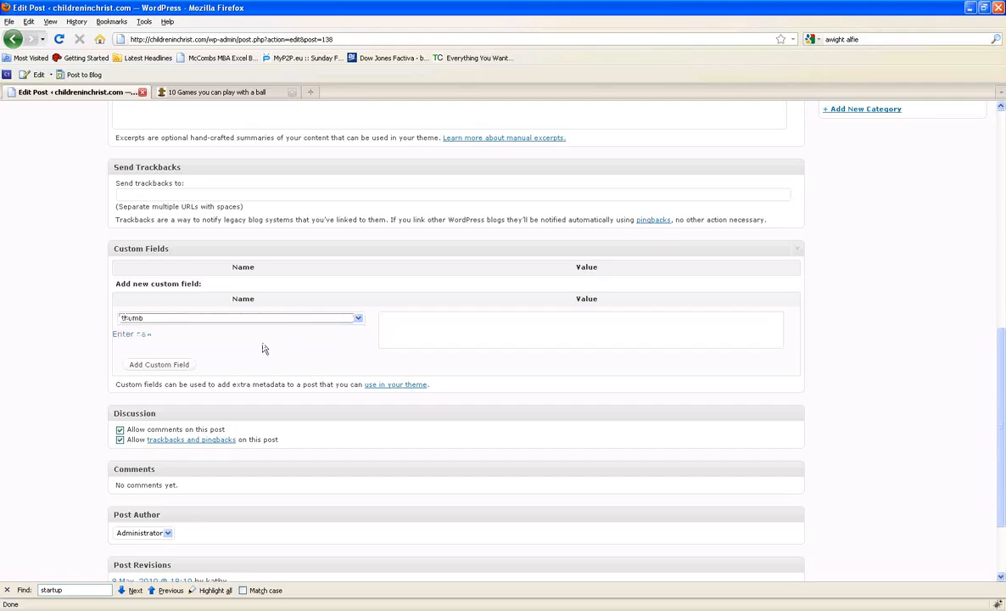
{"action": "left_click", "coordinate": [415, 326]}
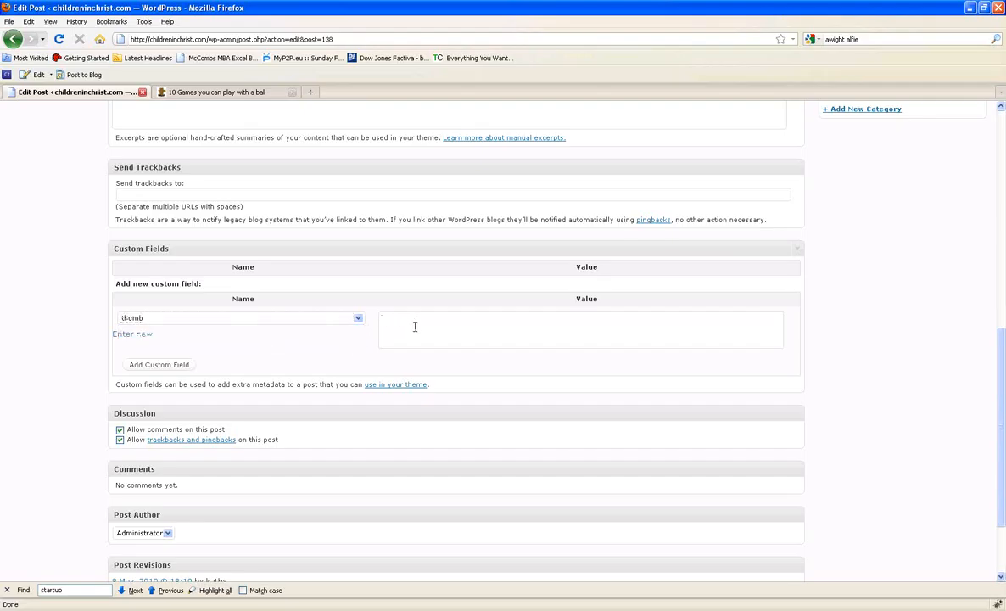
{"action": "right_click", "coordinate": [415, 327]}
{"action": "left_click", "coordinate": [434, 372]}
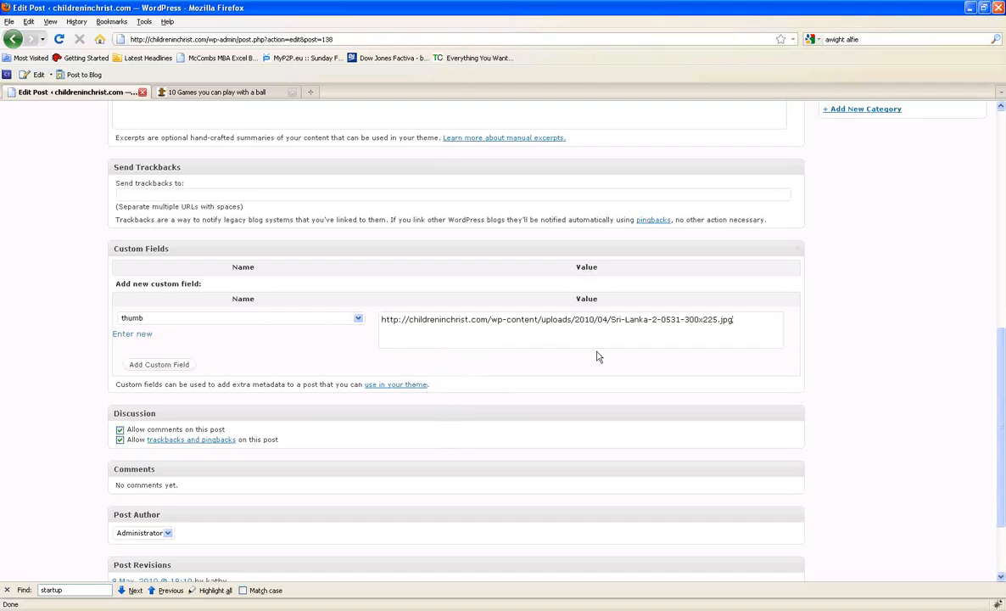
{"action": "left_click", "coordinate": [165, 366]}
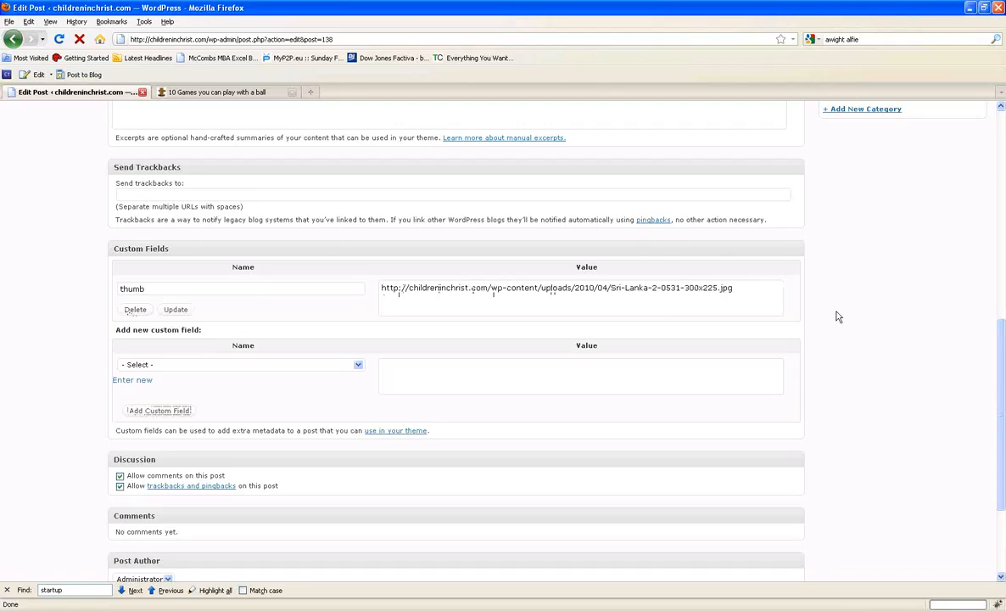
Remove the photo from the post body and update the post
{"action": "scroll", "coordinate": [836, 316], "scroll_direction": "up", "scroll_amount": 10}
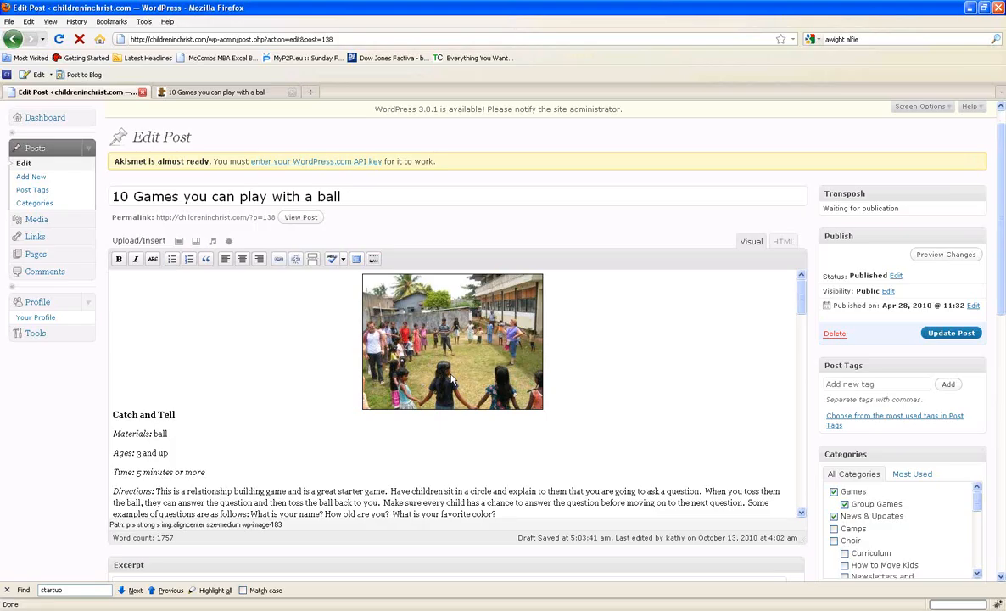
{"action": "left_click", "coordinate": [451, 379]}
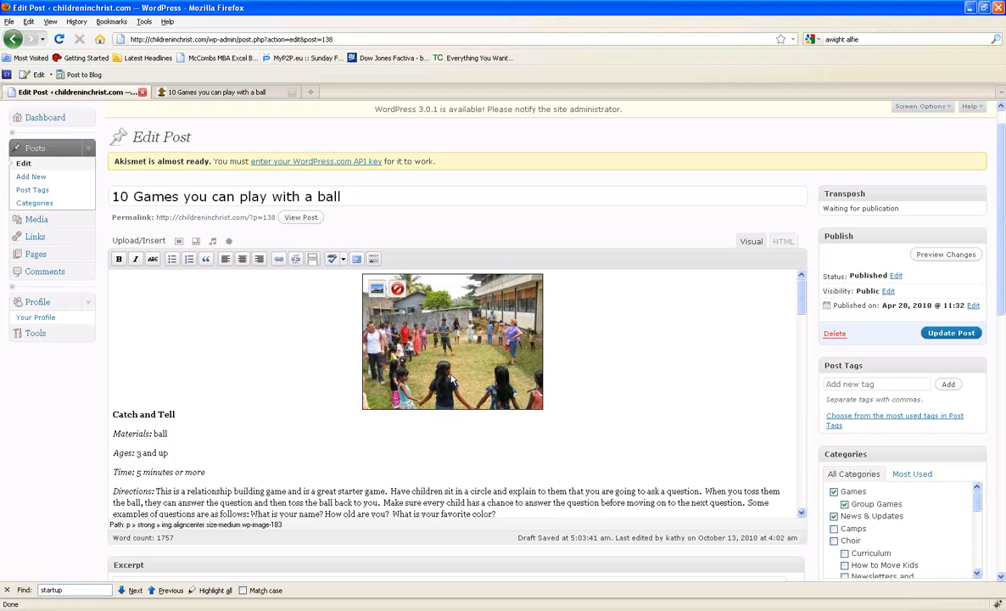
{"action": "left_click", "coordinate": [398, 289]}
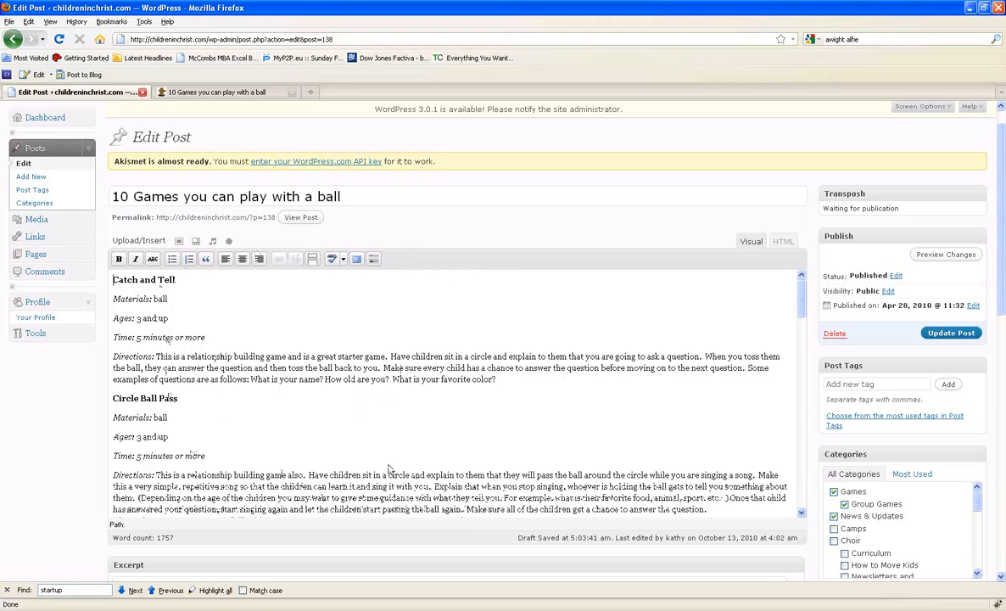
{"action": "left_click", "coordinate": [937, 335]}
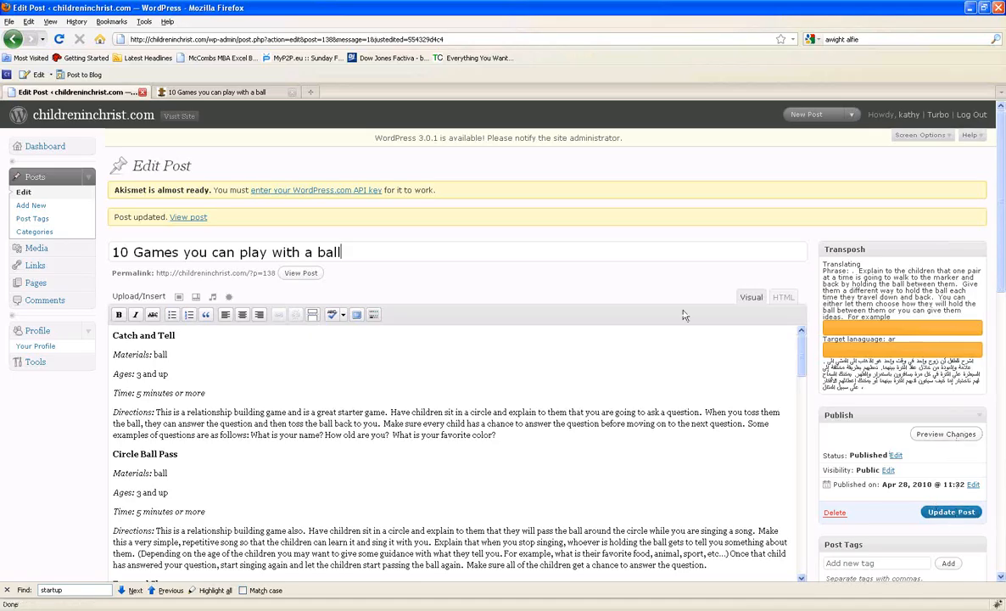
Reload the published "10 Games you can play with a ball" post and open the site's homepage to check the thumbnail
{"action": "left_click", "coordinate": [205, 99]}
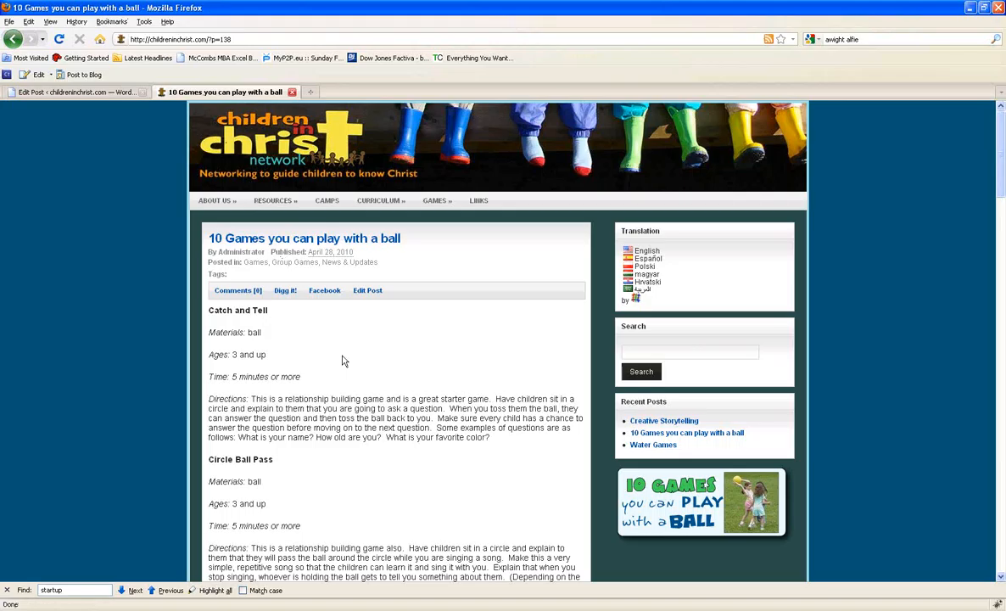
{"action": "left_click", "coordinate": [58, 43]}
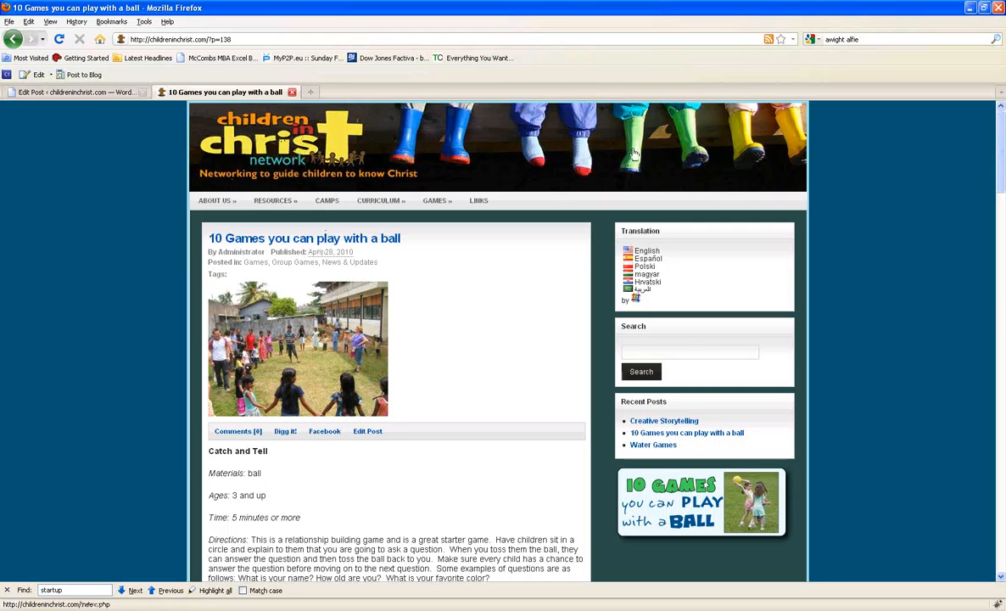
{"action": "left_click", "coordinate": [265, 140]}
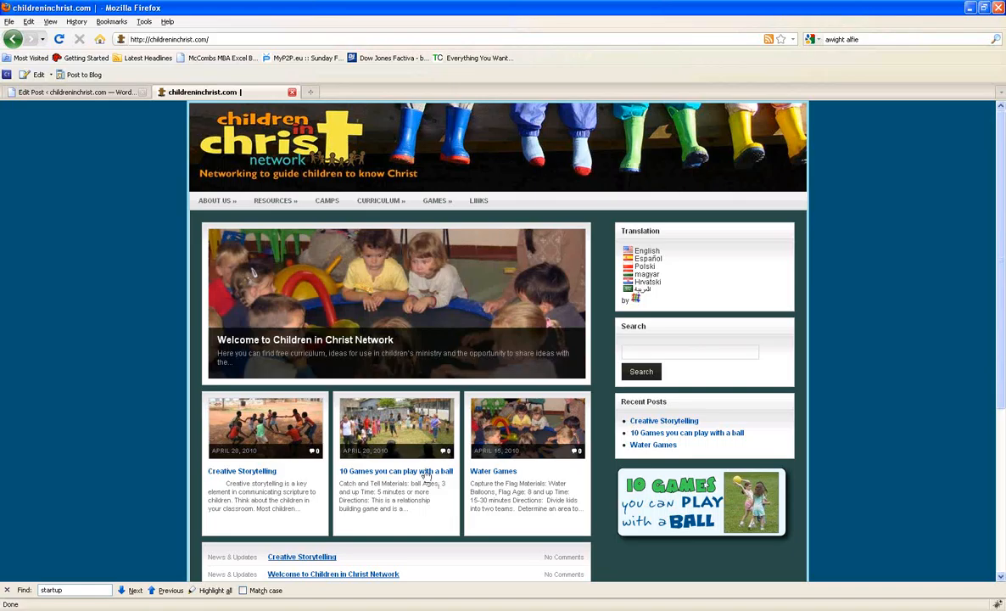
Insert the "Kids holding hands" gallery photo before the post's Circle Ball Pass heading, with Left alignment and Thumbnail size (150 × 150)
{"action": "left_click", "coordinate": [100, 92]}
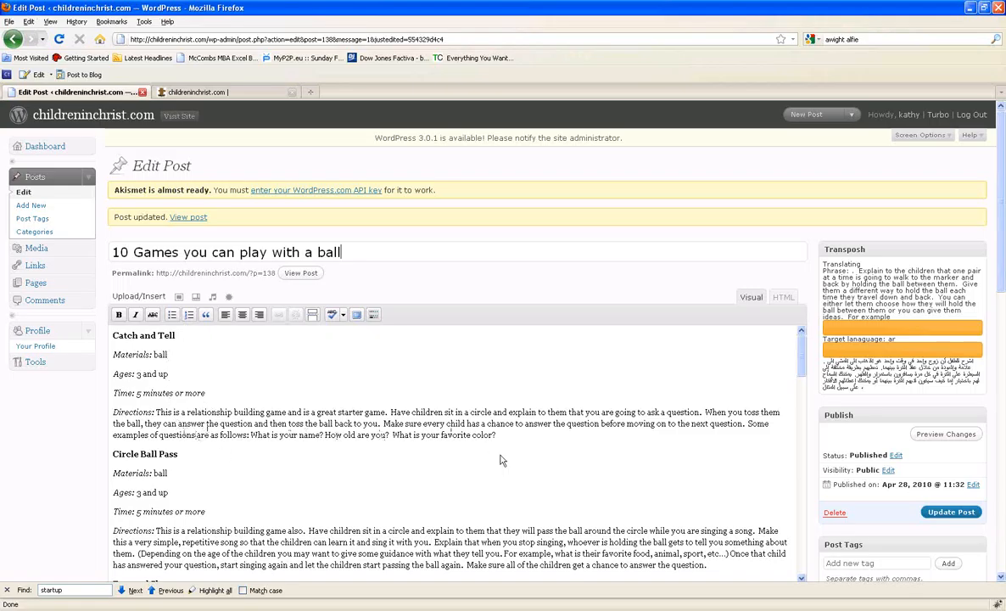
{"action": "left_click", "coordinate": [113, 457]}
{"action": "scroll", "coordinate": [158, 489], "scroll_direction": "down", "scroll_amount": 2}
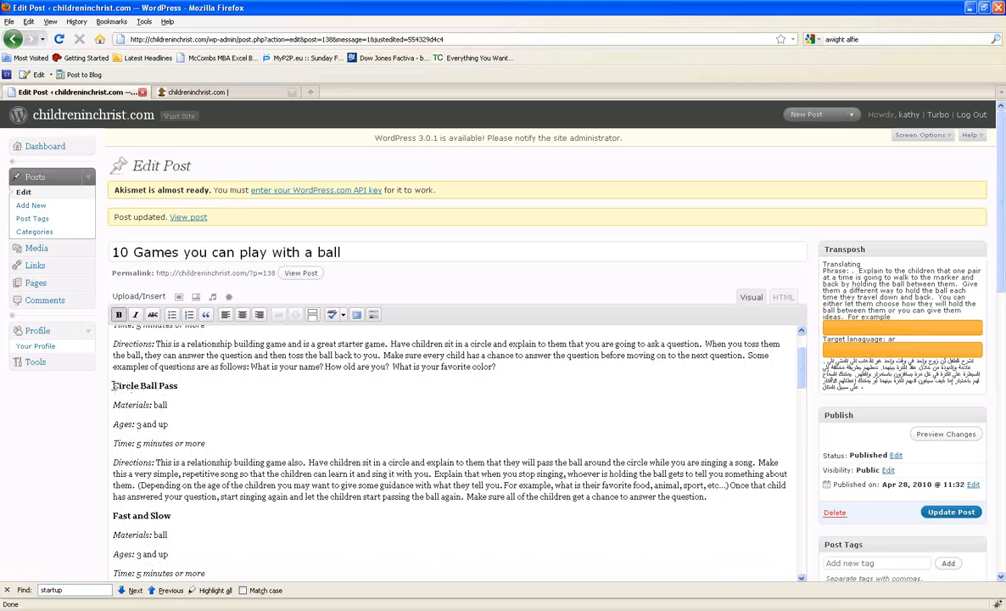
{"action": "left_click", "coordinate": [180, 298]}
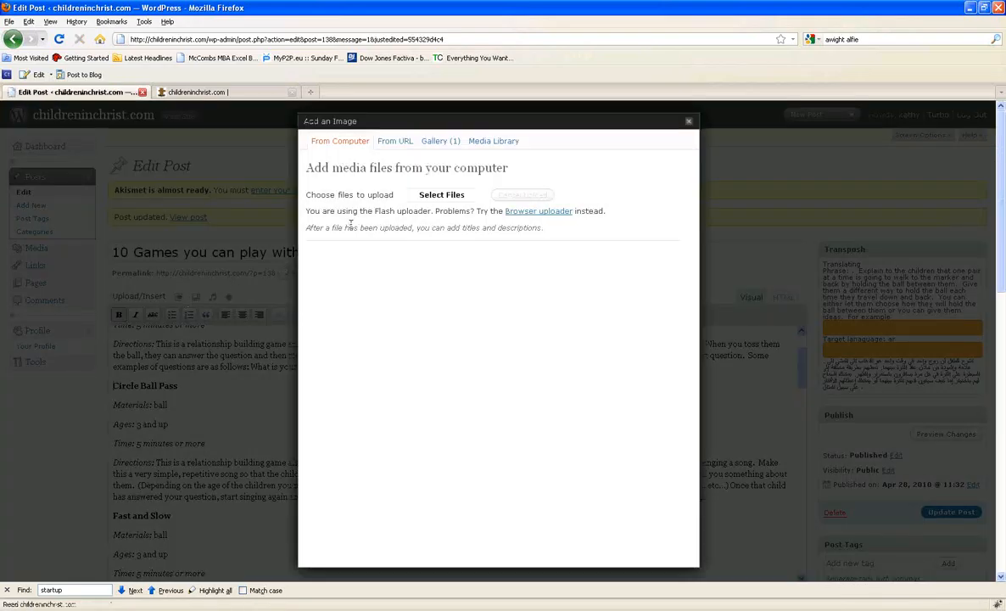
{"action": "left_click", "coordinate": [428, 142]}
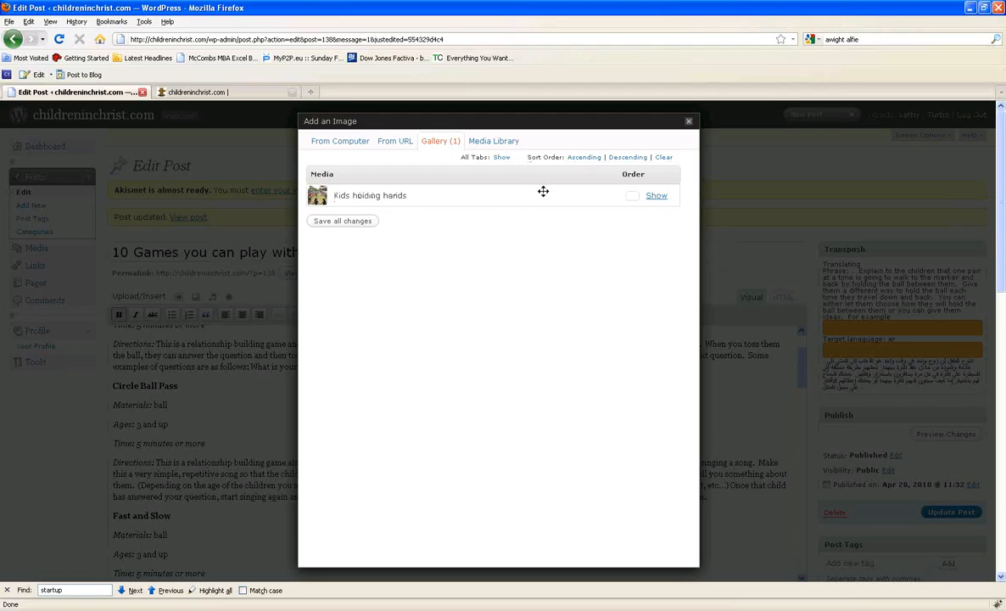
{"action": "left_click", "coordinate": [658, 198]}
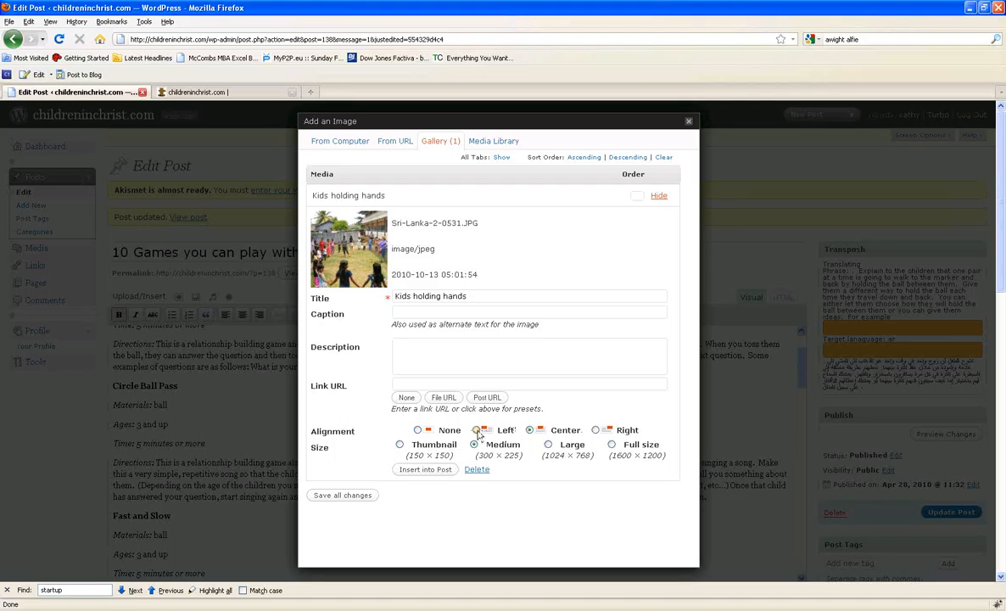
{"action": "left_click", "coordinate": [477, 431]}
{"action": "left_click", "coordinate": [400, 445]}
{"action": "left_click", "coordinate": [414, 472]}
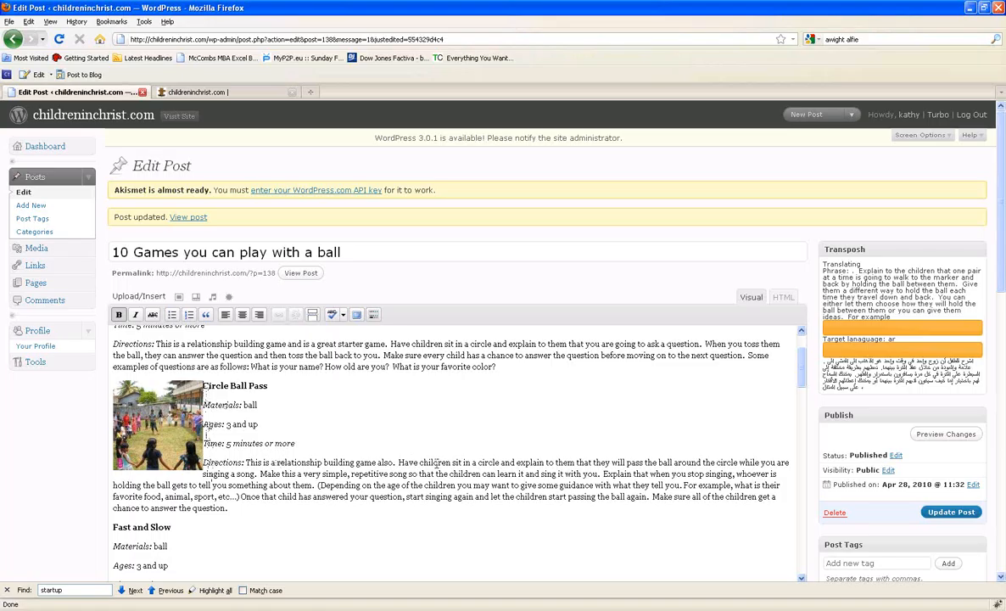
Preview the post with the photo beside the Circle Ball Pass section, close the preview and update the post
{"action": "left_click", "coordinate": [923, 436]}
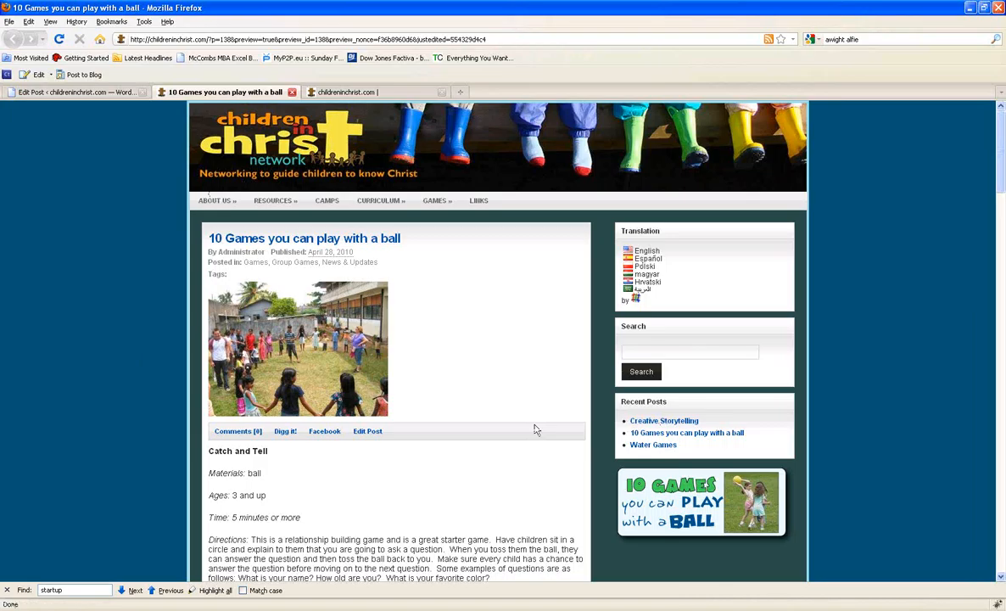
{"action": "scroll", "coordinate": [536, 429], "scroll_direction": "down", "scroll_amount": 5}
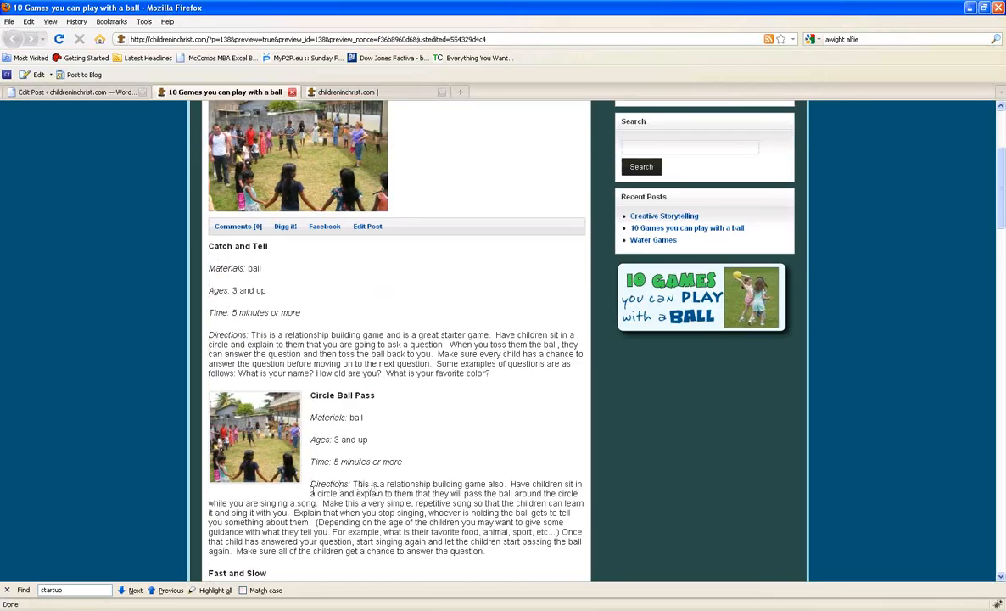
{"action": "scroll", "coordinate": [313, 490], "scroll_direction": "down", "scroll_amount": 2}
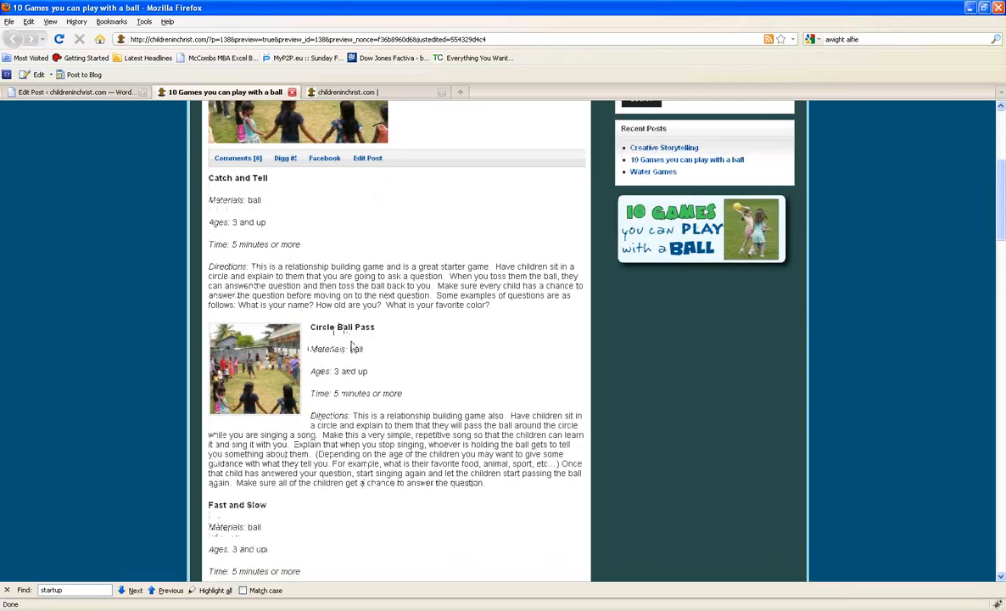
{"action": "left_click", "coordinate": [292, 92]}
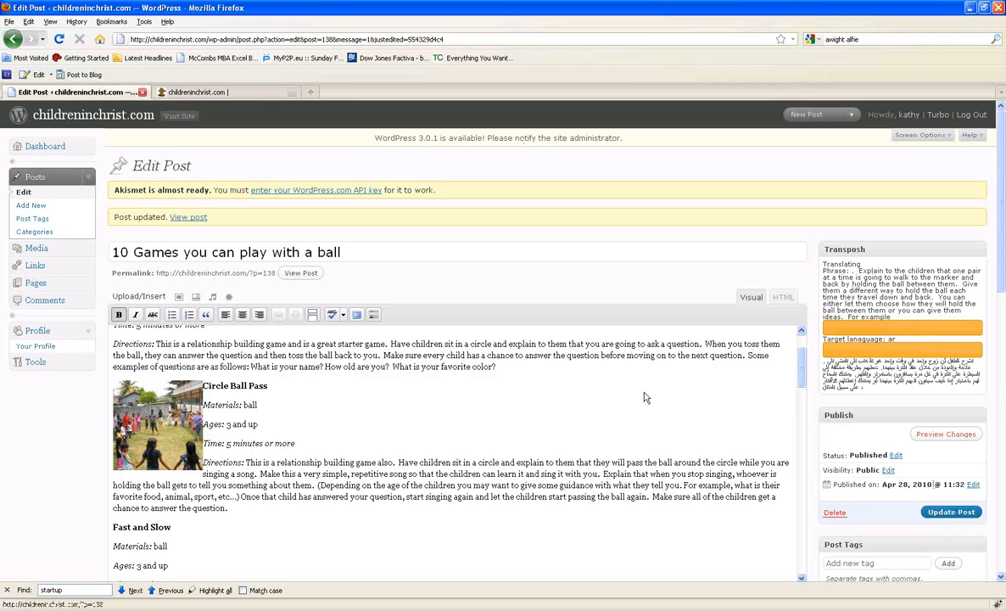
{"action": "left_click", "coordinate": [942, 513]}
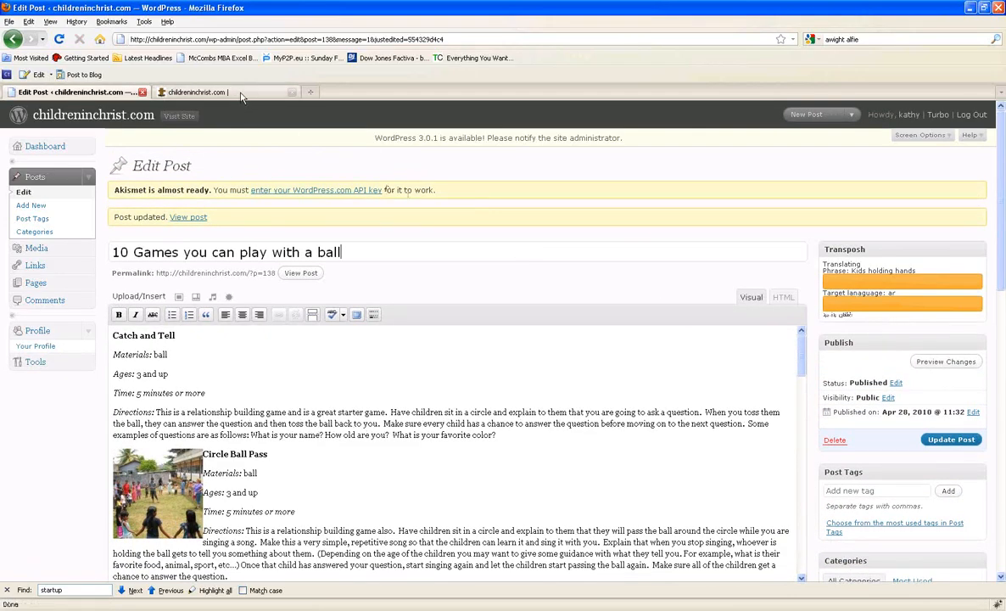
Open the published ball games post from the homepage, check the Circle Ball Pass photo and return to the post editor
{"action": "left_click", "coordinate": [241, 96]}
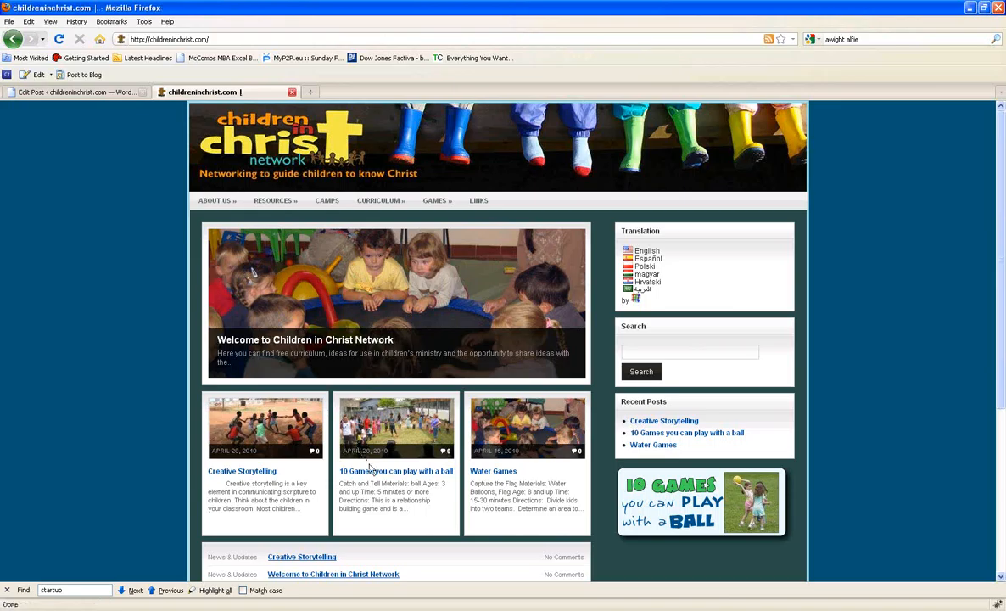
{"action": "left_click", "coordinate": [374, 473]}
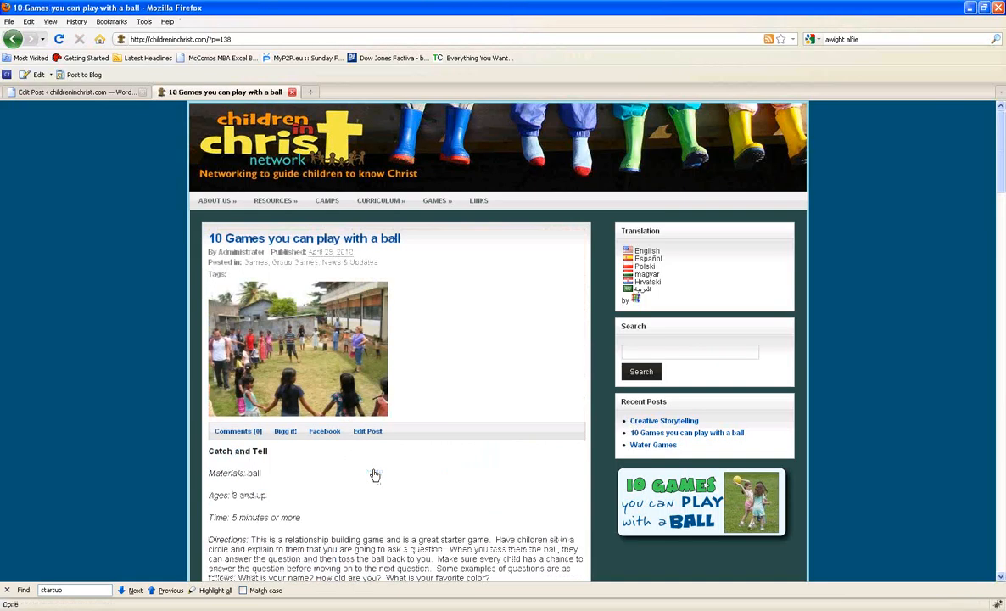
{"action": "scroll", "coordinate": [374, 475], "scroll_direction": "down", "scroll_amount": 4}
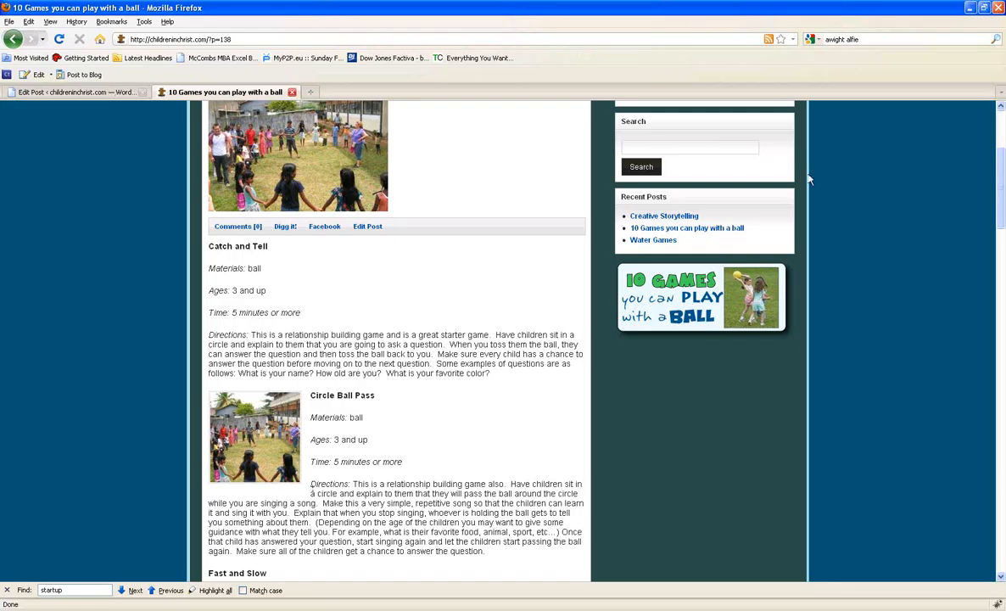
{"action": "key", "text": "ctrl+Tab"}
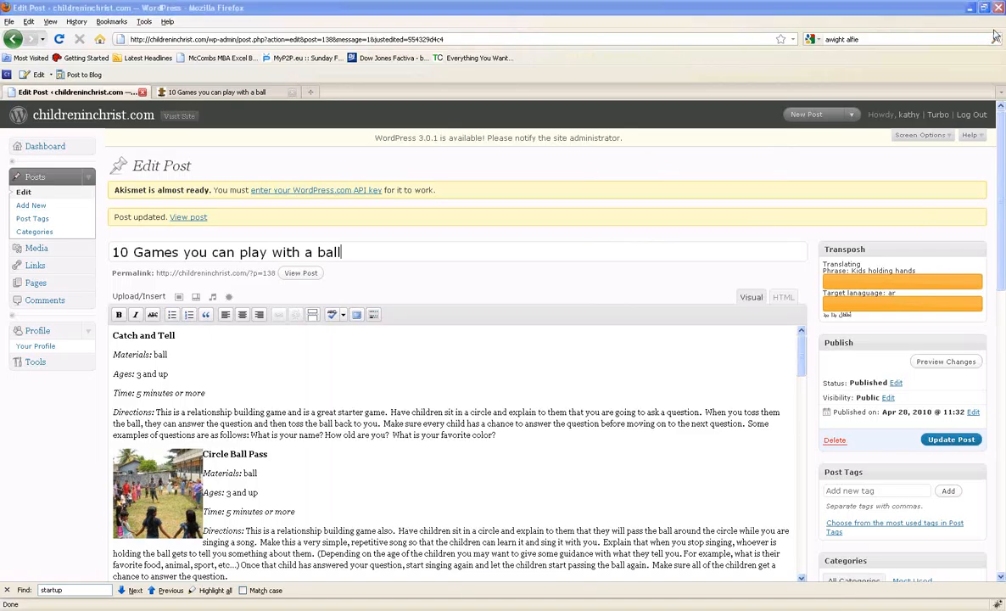